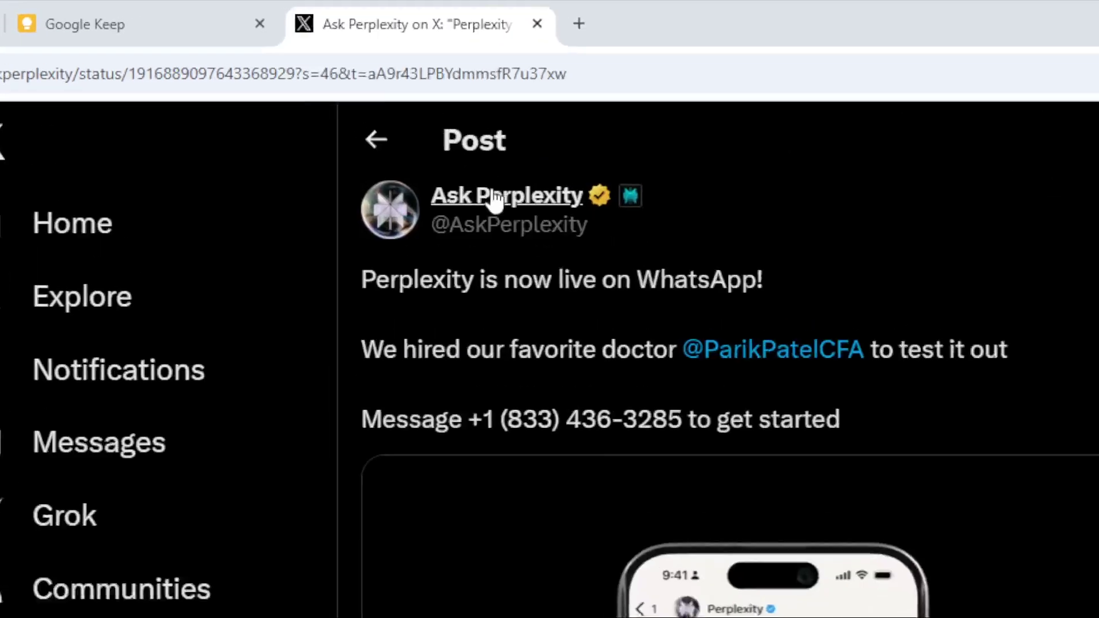
Highlight the phone number in Ask Perplexity's post announcing Perplexity on WhatsApp.
mouse_move(376, 98)
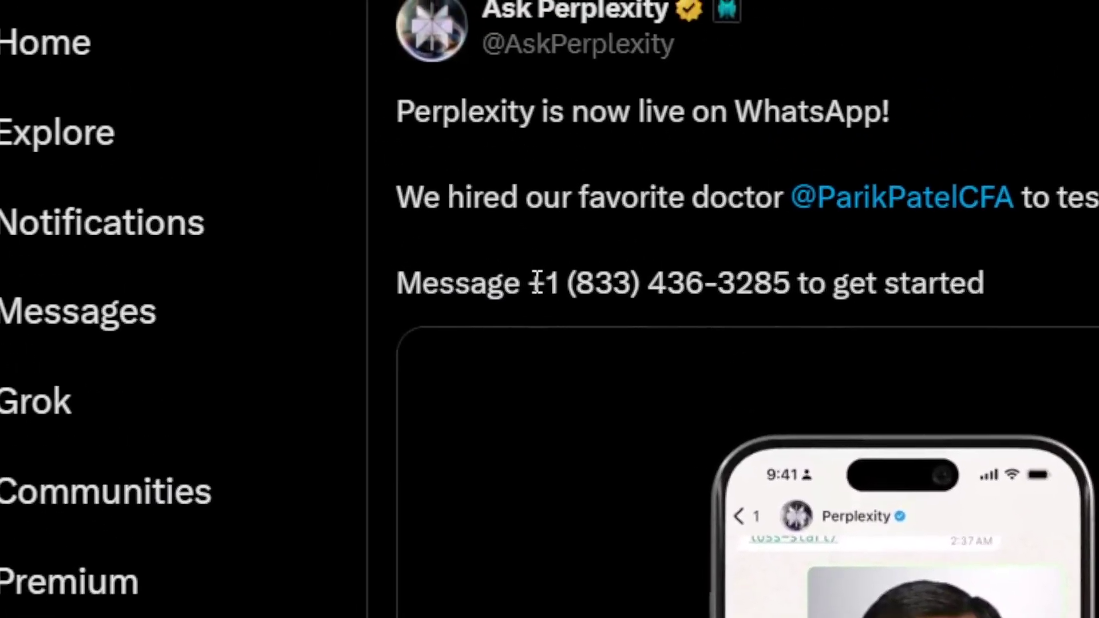
mouse_move(527, 300)
left_mouse_down()
mouse_move(670, 299)
mouse_move(611, 309)
left_mouse_up()
key("ctrl+c")
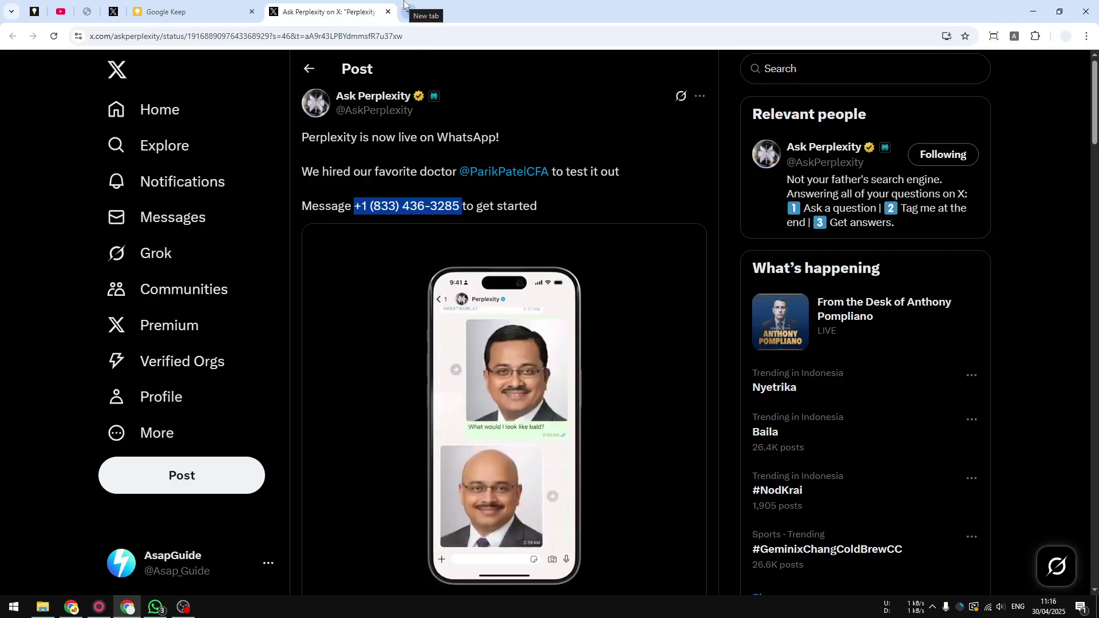
Copy the phone number and enter wa.me/ followed by it in a new tab.
right_click(416, 208)
left_click(431, 218)
left_click(409, 11)
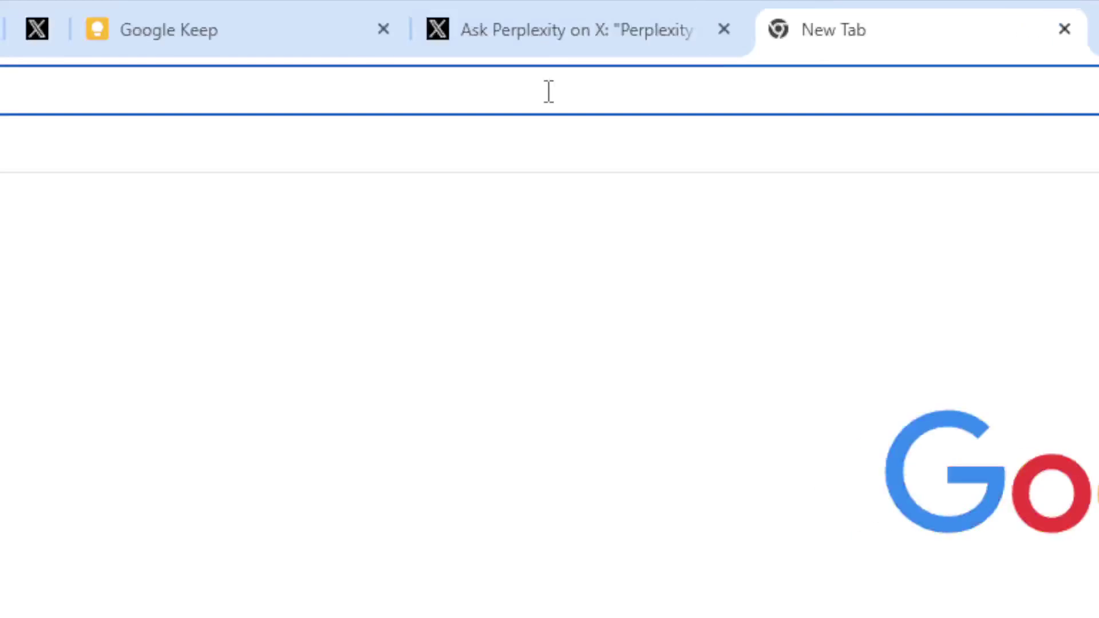
type("wa")
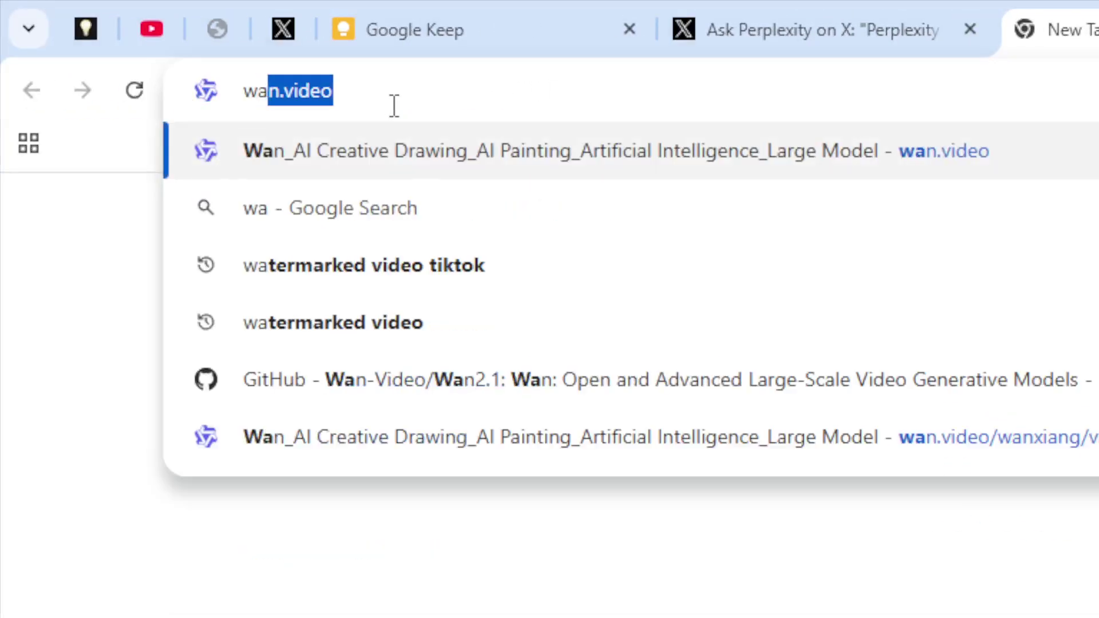
type(".me")
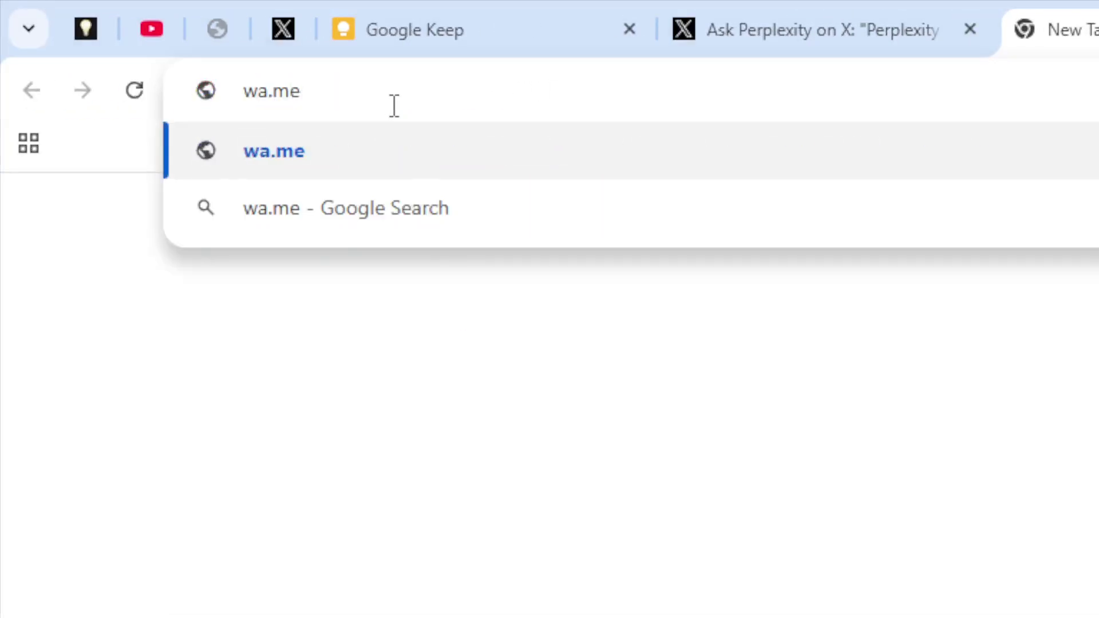
type("/")
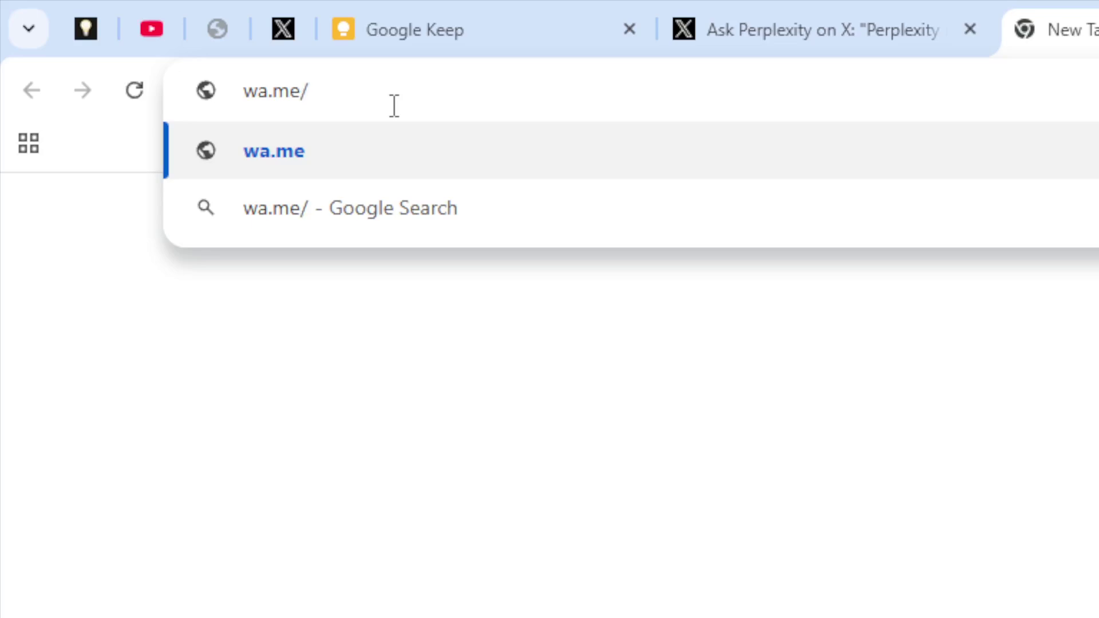
key("ctrl+v")
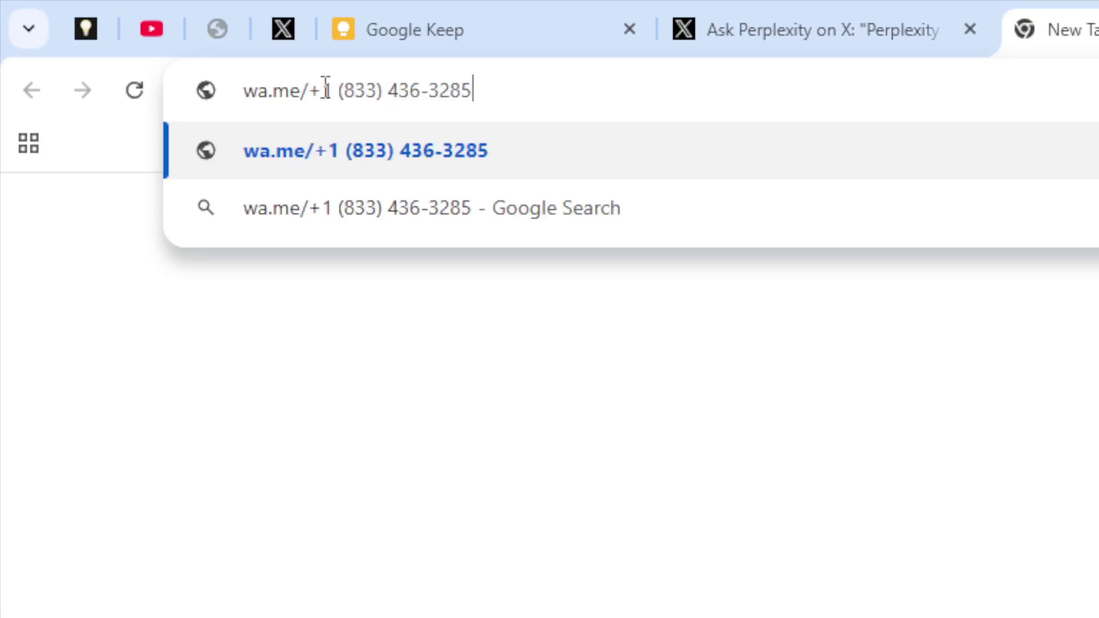
Strip the spaces, brackets, hyphen and plus sign so the wa.me link holds plain digits.
left_click(341, 75)
key("BackSpace")
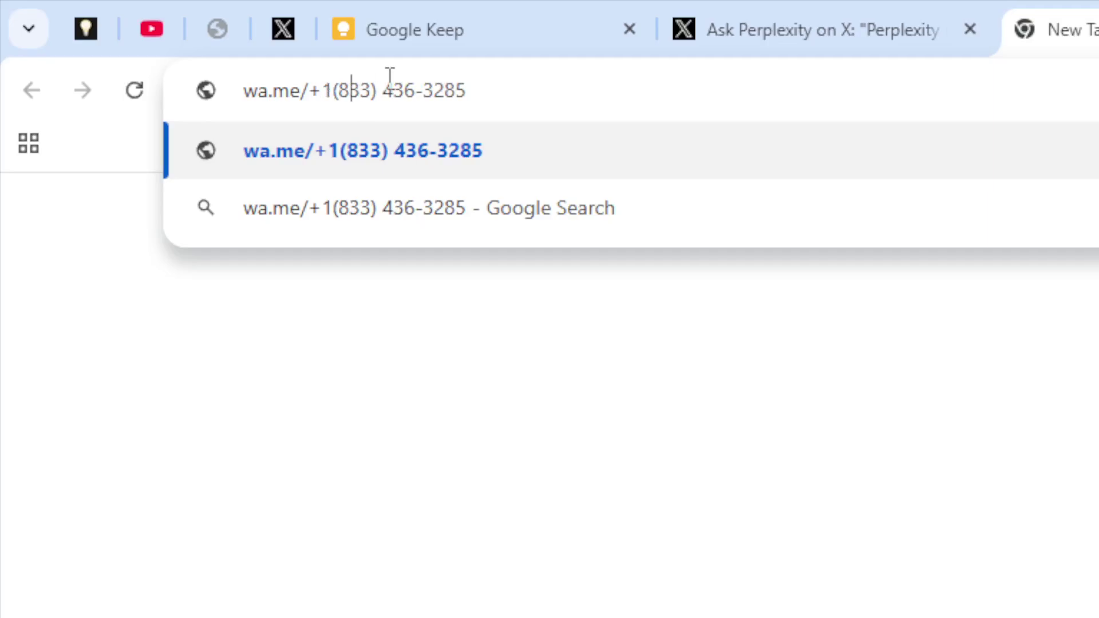
key("BackSpace")
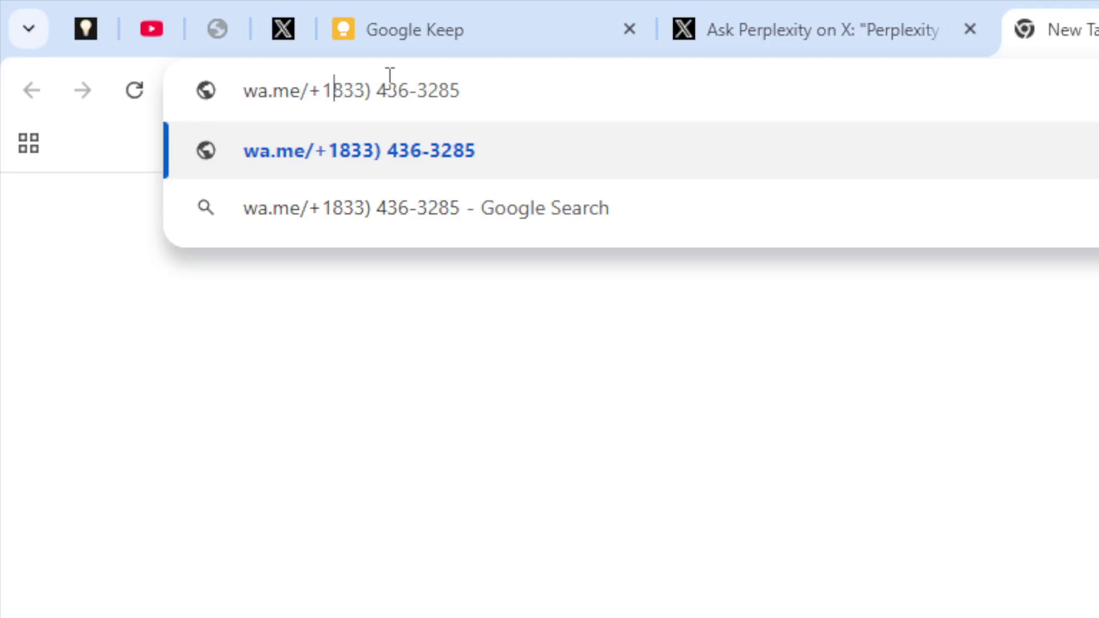
key("BackSpace")
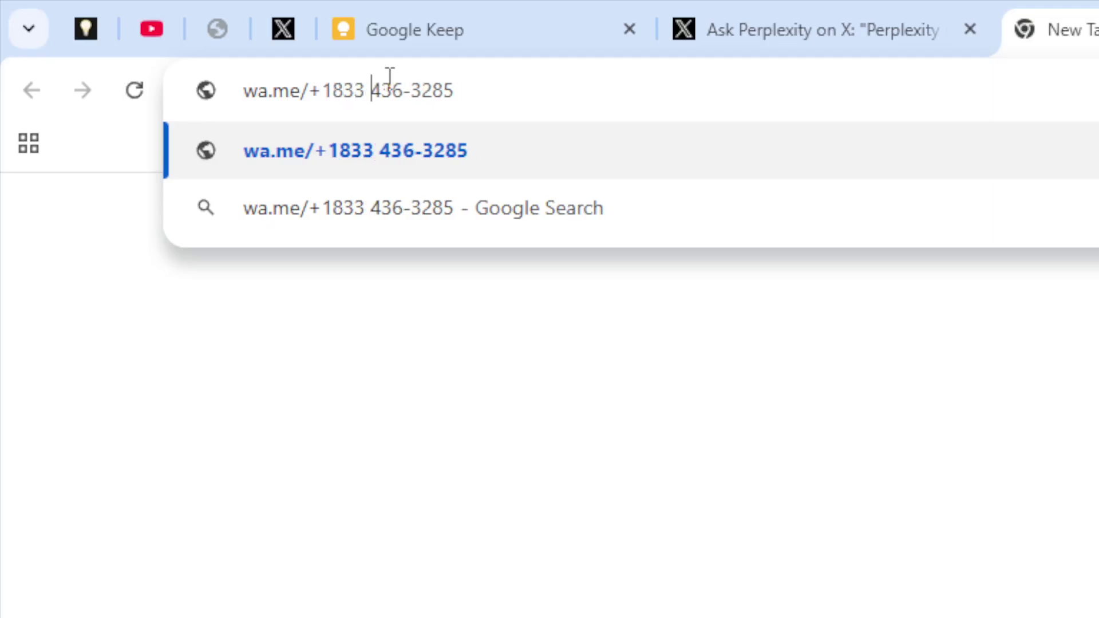
key("BackSpace")
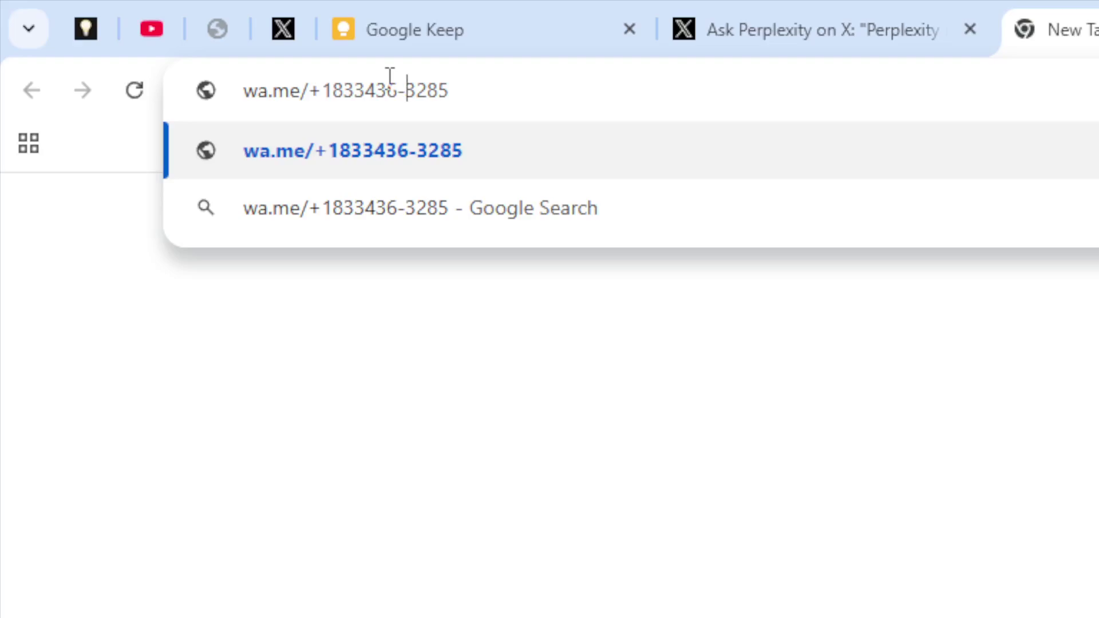
key("BackSpace")
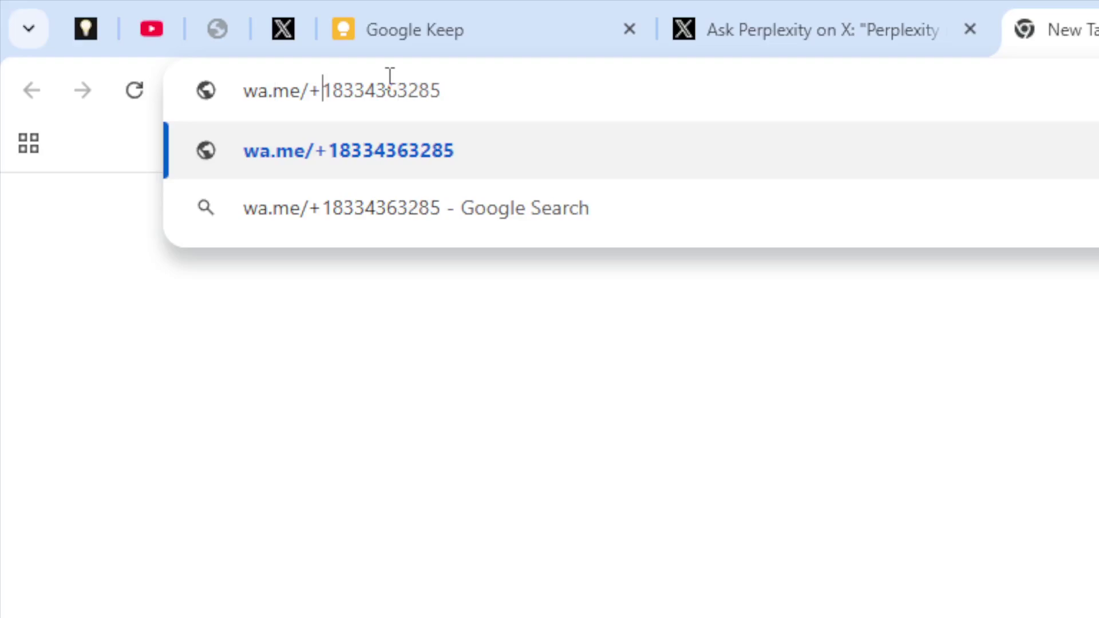
key("BackSpace")
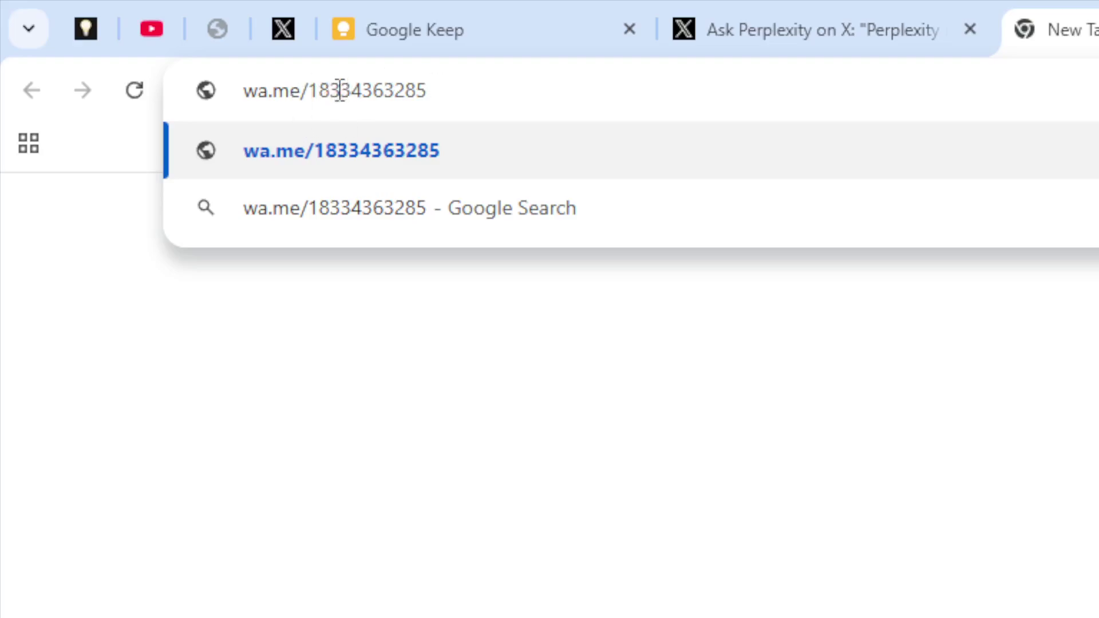
left_click_drag(311, 90, 489, 96)
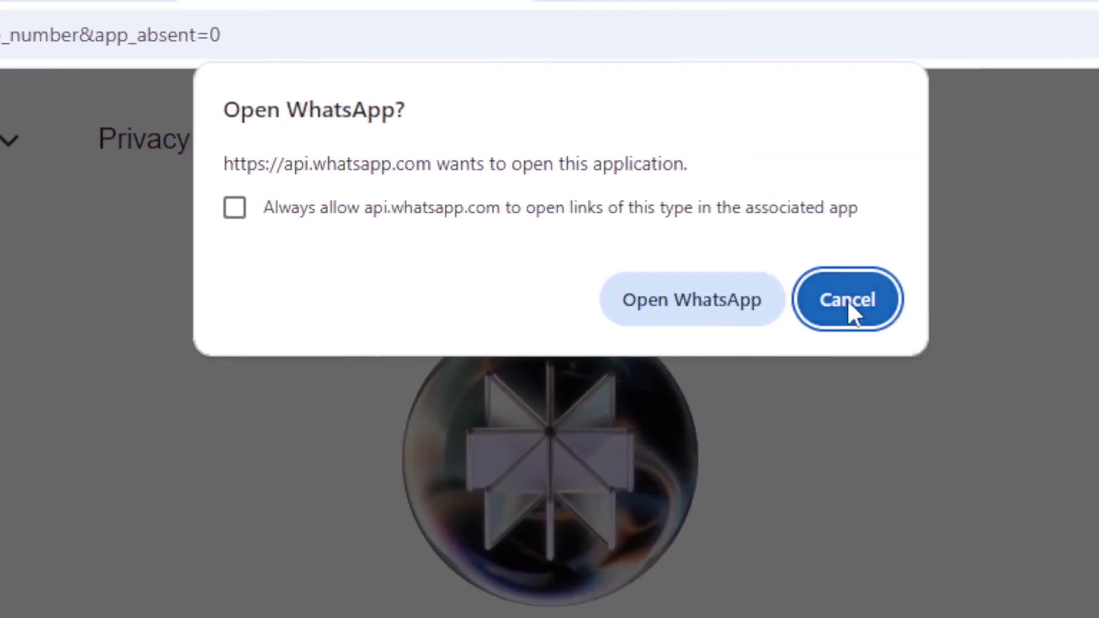
Dismiss the first open-app prompt and continue to the Perplexity chat.
left_click(847, 299)
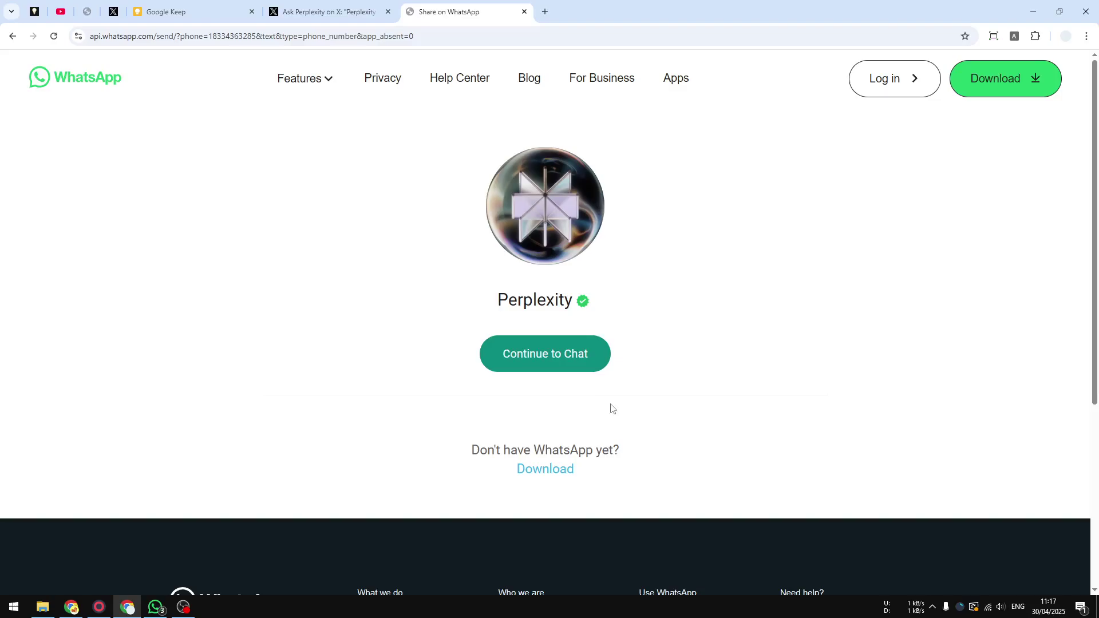
left_click(548, 356)
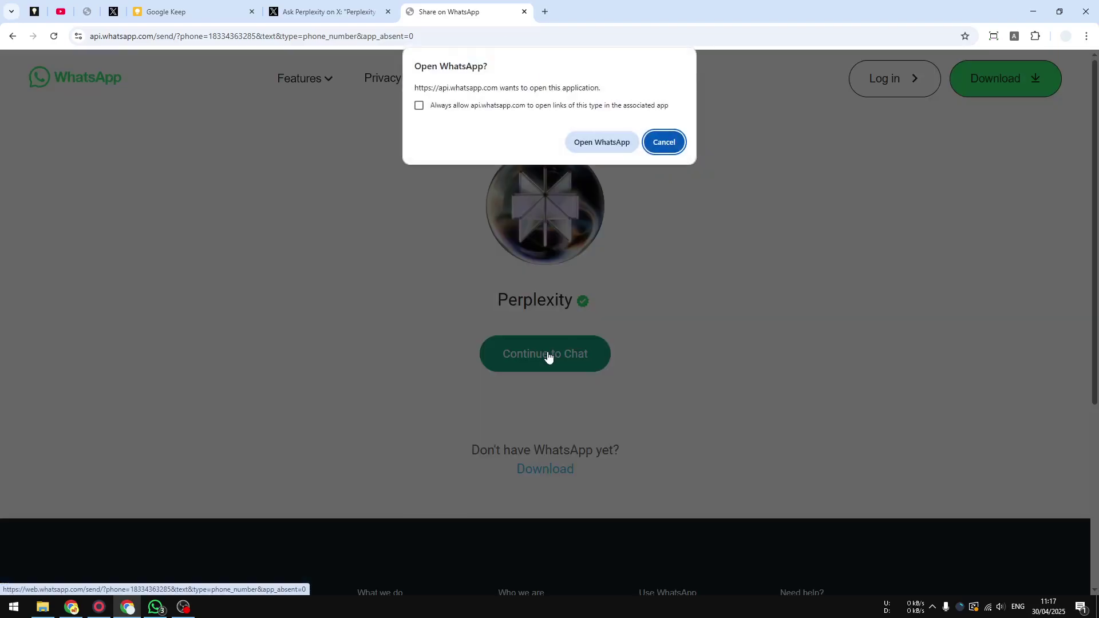
Open the chat in WhatsApp Desktop and scroll up through Perplexity's AI news reply.
left_click(601, 140)
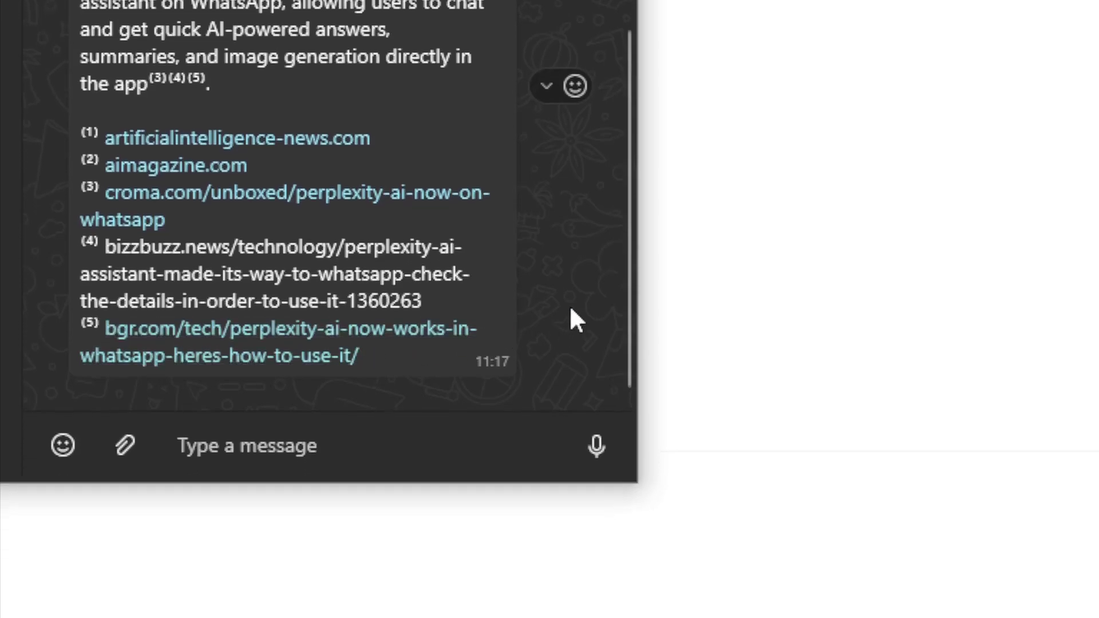
mouse_move(632, 303)
left_mouse_down()
mouse_move(623, 170)
mouse_move(622, 235)
mouse_move(609, 199)
left_mouse_up()
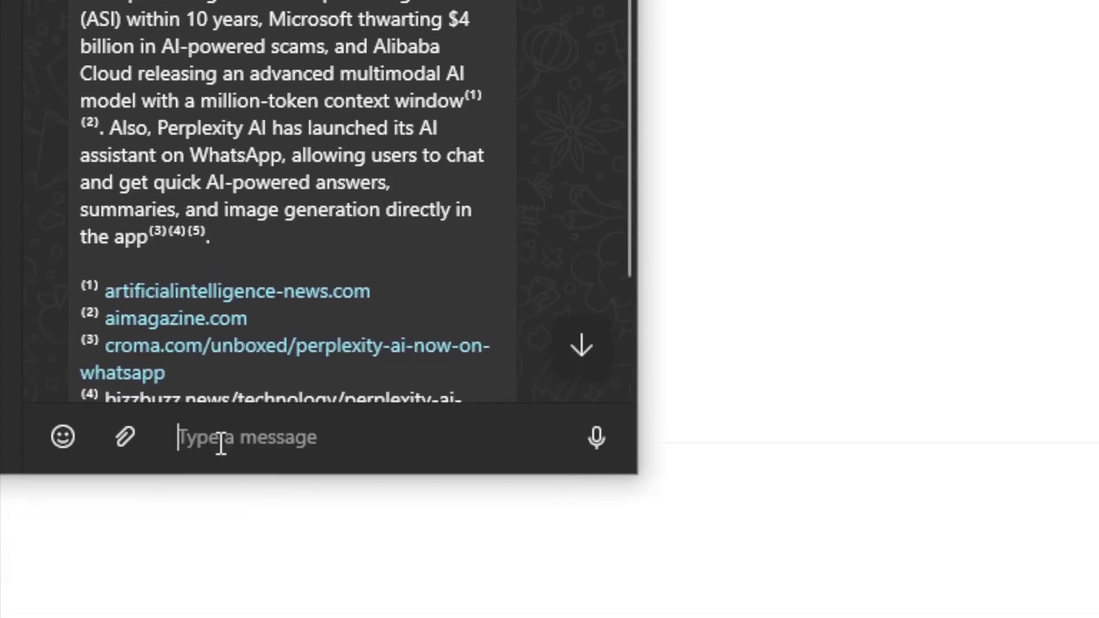
Send Perplexity the request 'Generate a picture of an elephant wearing clown suit'.
type("Generate a picture of")
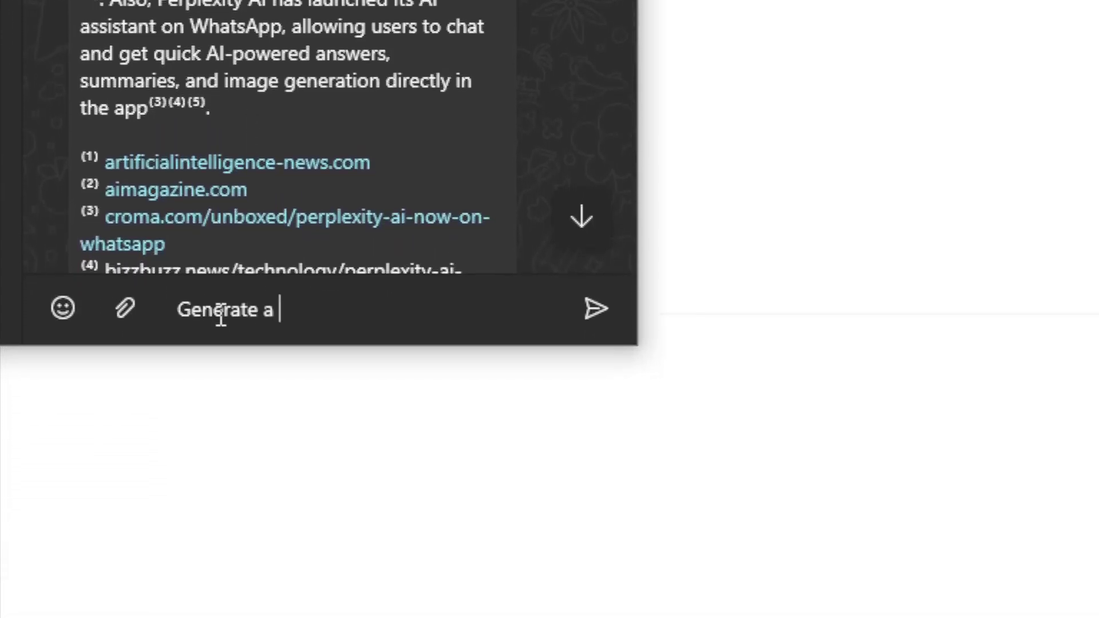
type(" an ")
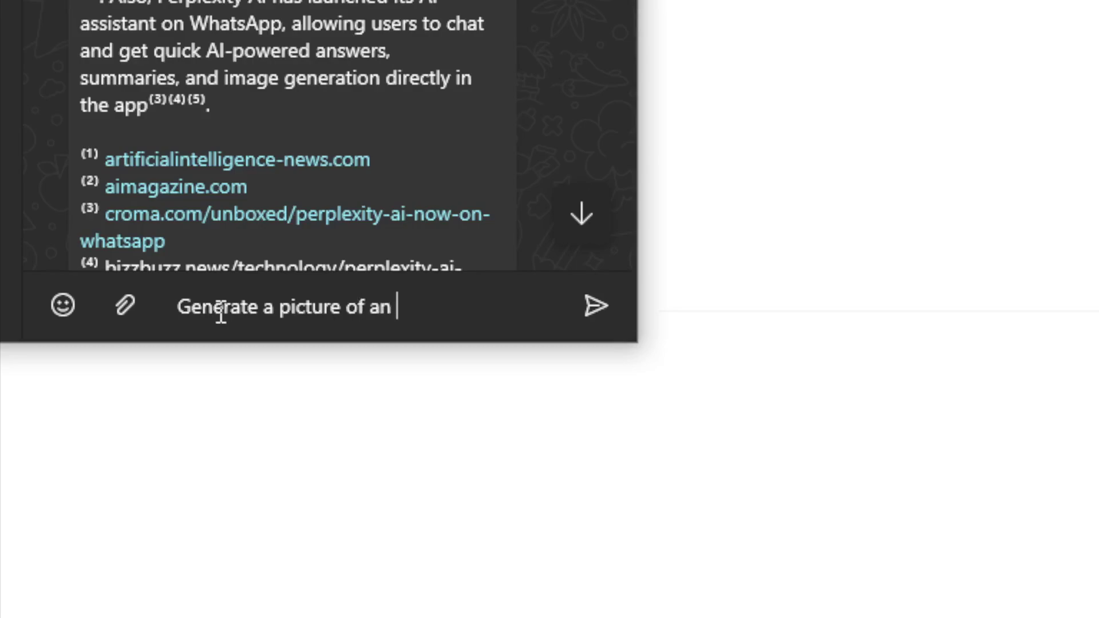
type("elephant wear")
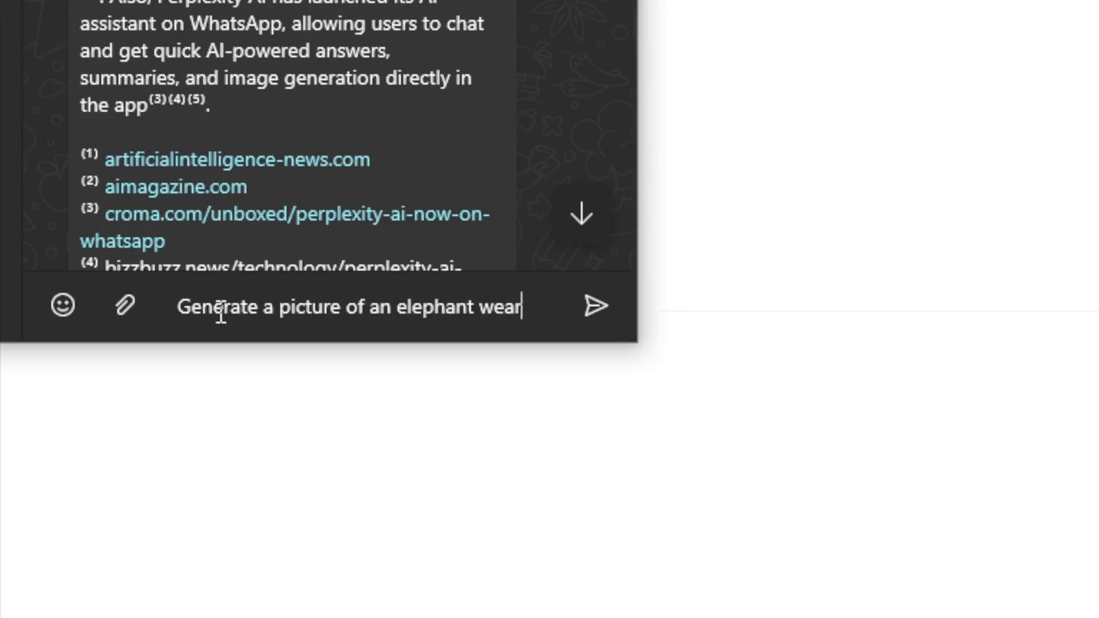
type("ing clown suit")
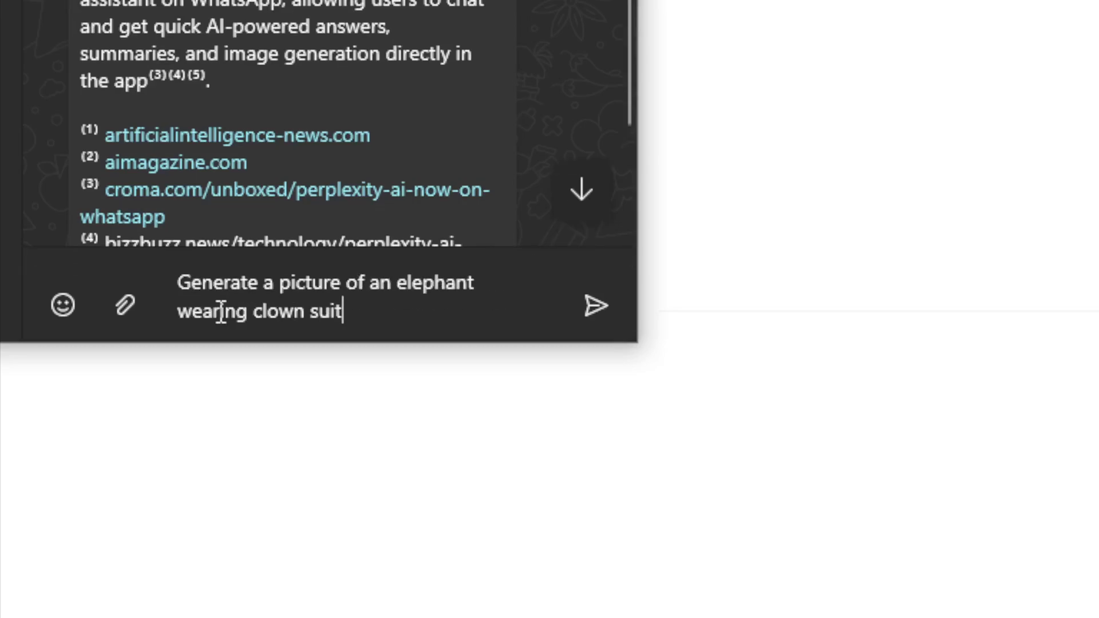
left_click(579, 309)
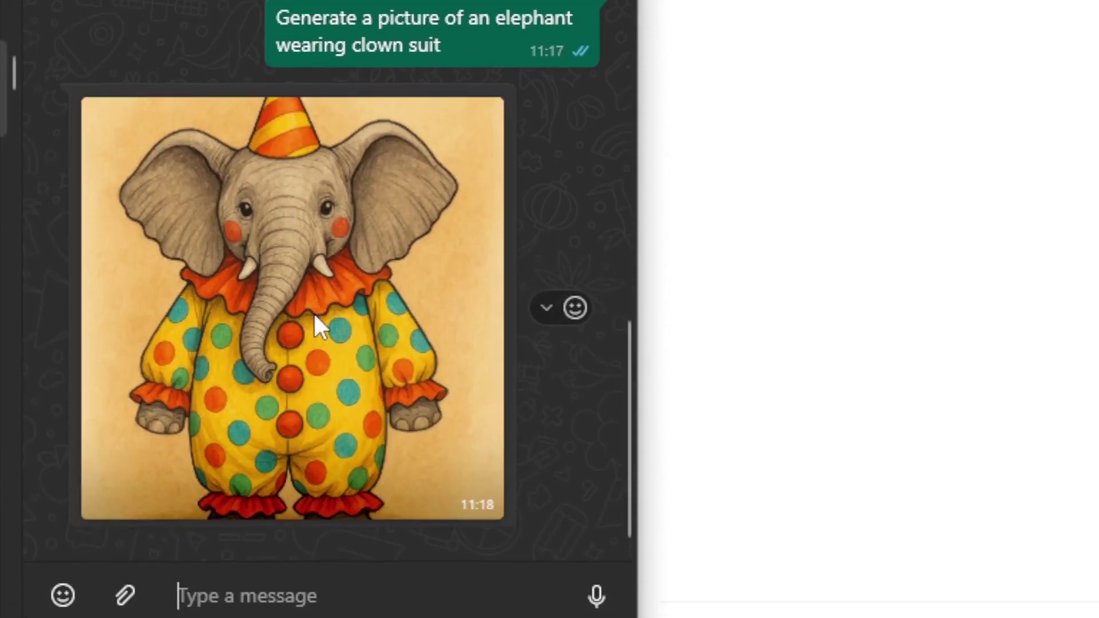
View the clown-elephant image enlarged, close it, then press F7 for the caret browsing prompt.
left_click(315, 316)
left_click(517, 348)
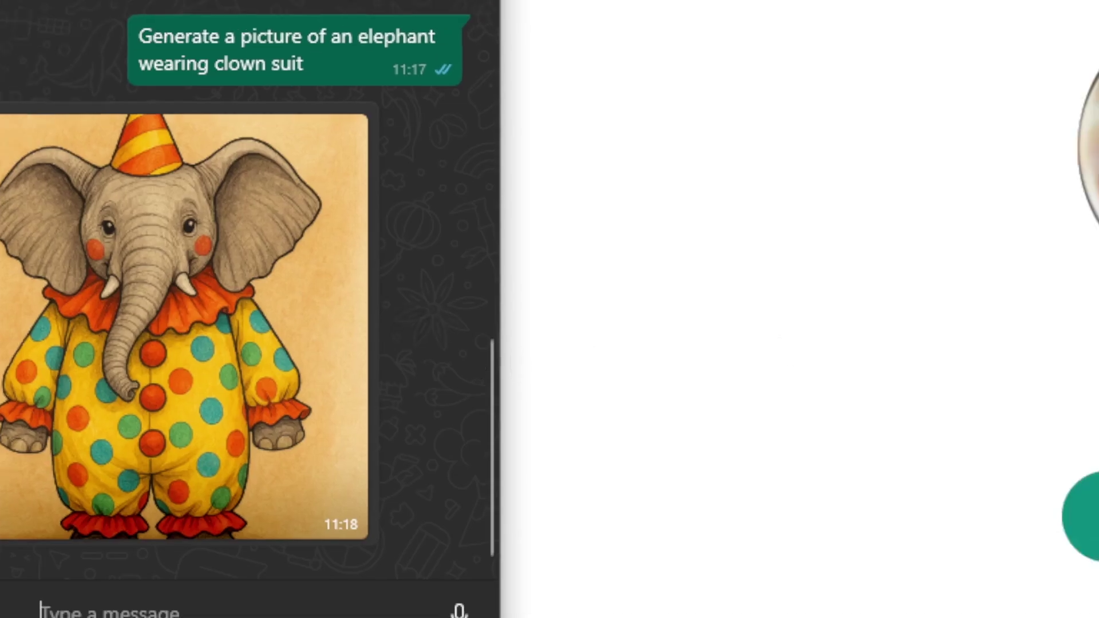
key("F7")
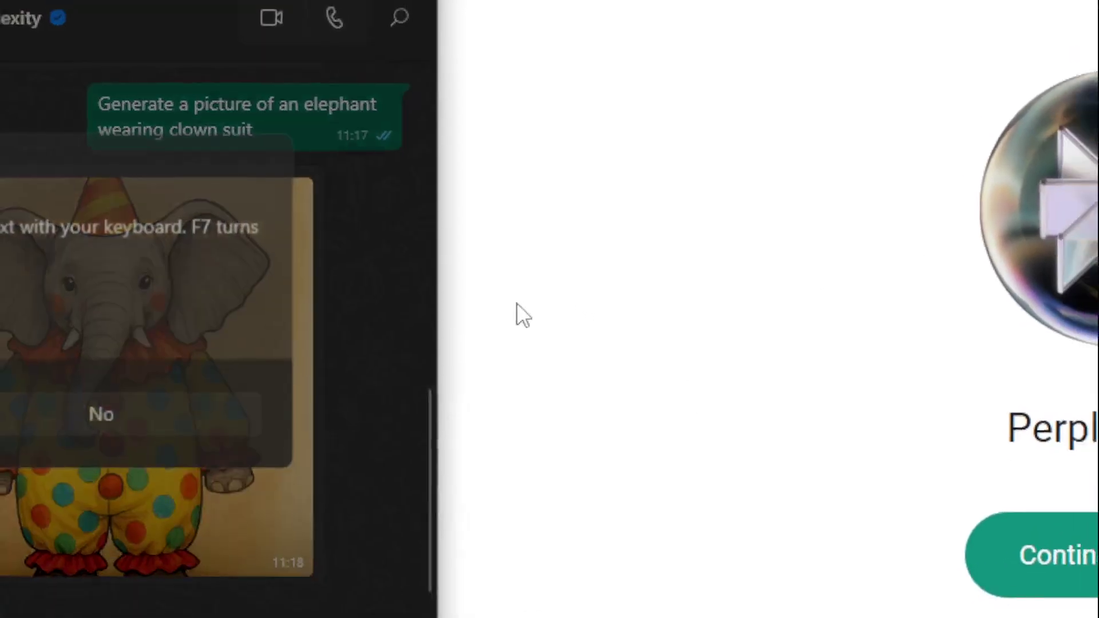